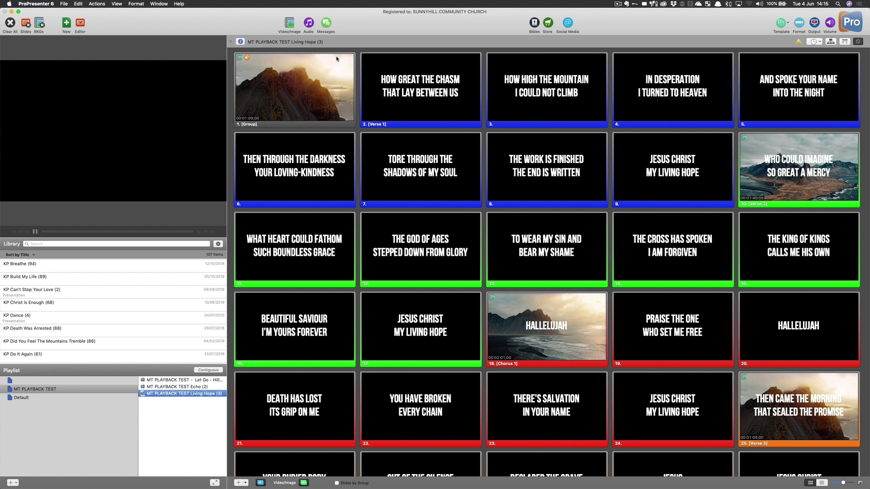
Show the Modules page of Preferences and scroll to the installed MIDI module.
click(47, 3)
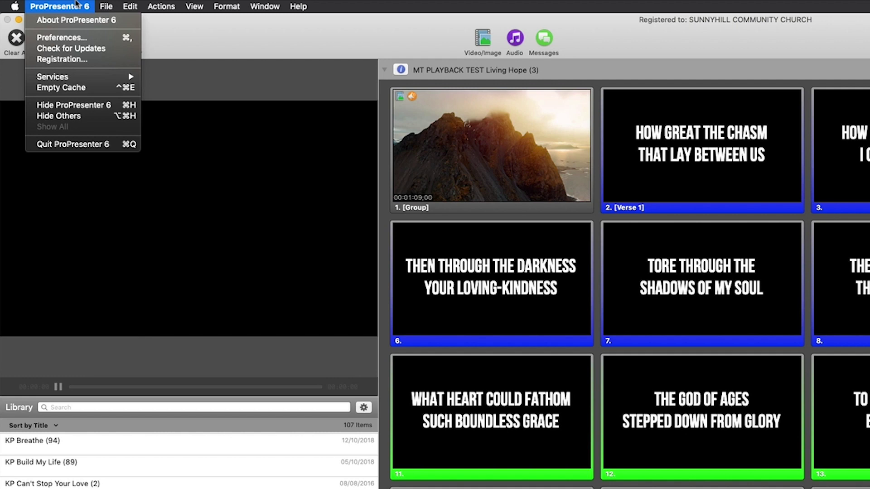
click(81, 38)
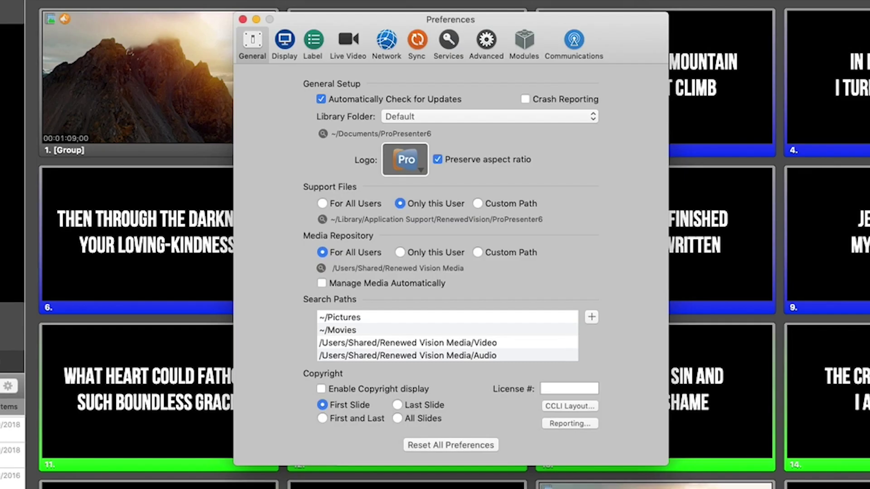
click(525, 42)
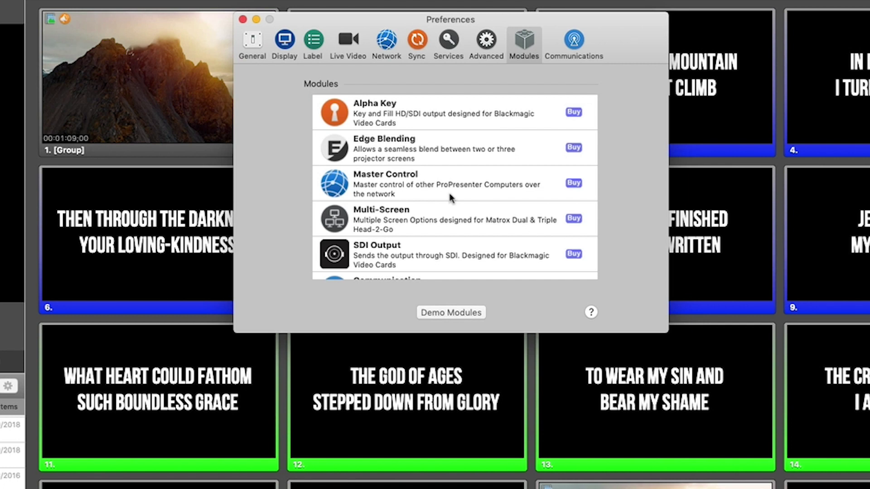
scroll(450, 196, down, 5)
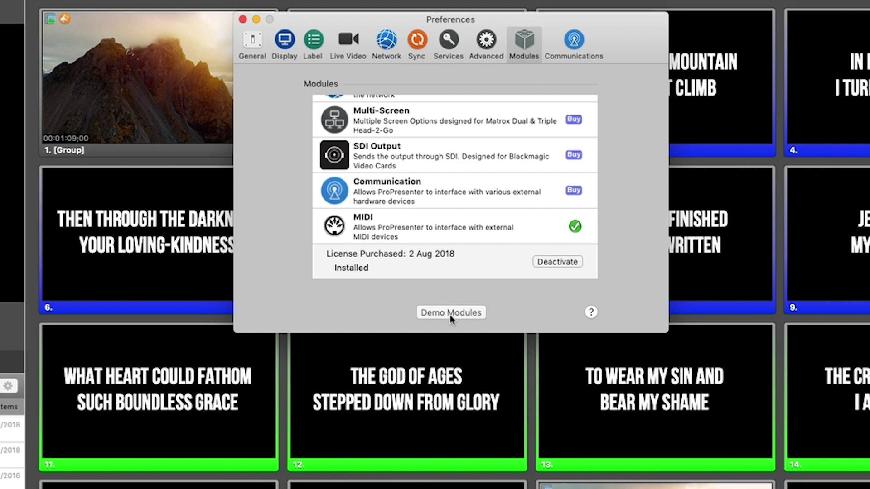
Add a MIDI device on the Communications page with Playback Lyrics as source, save it and connect.
click(575, 41)
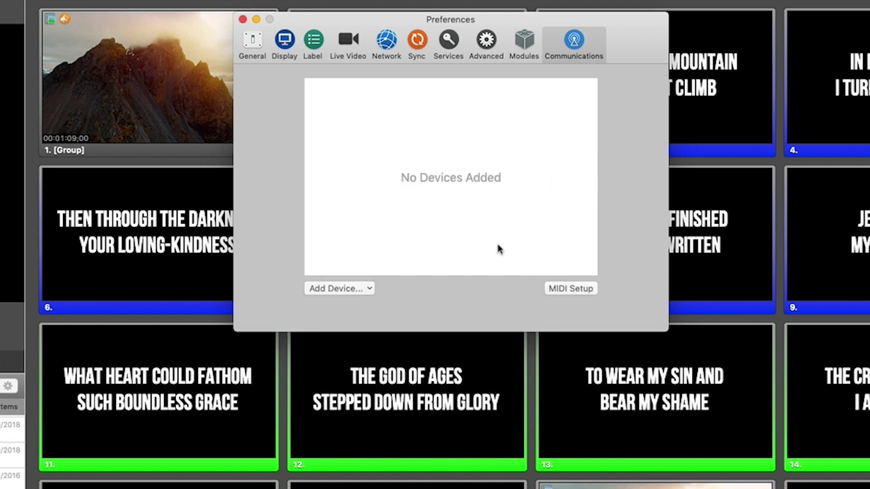
click(368, 290)
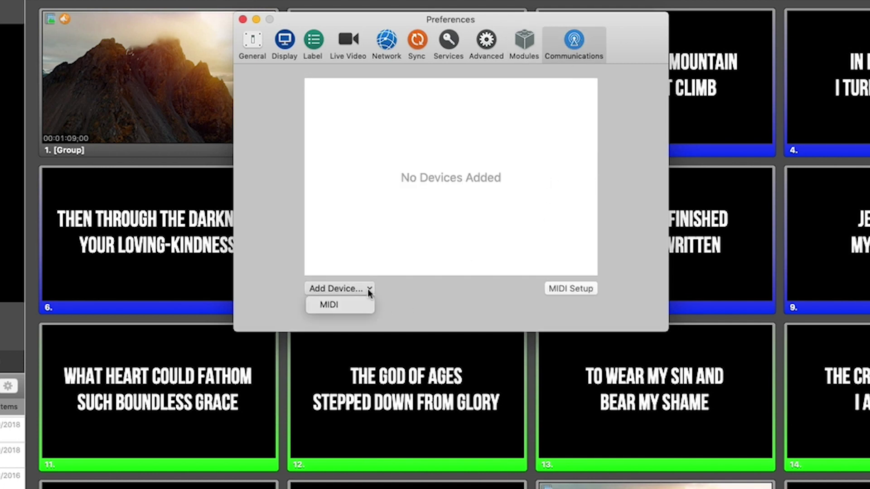
click(351, 305)
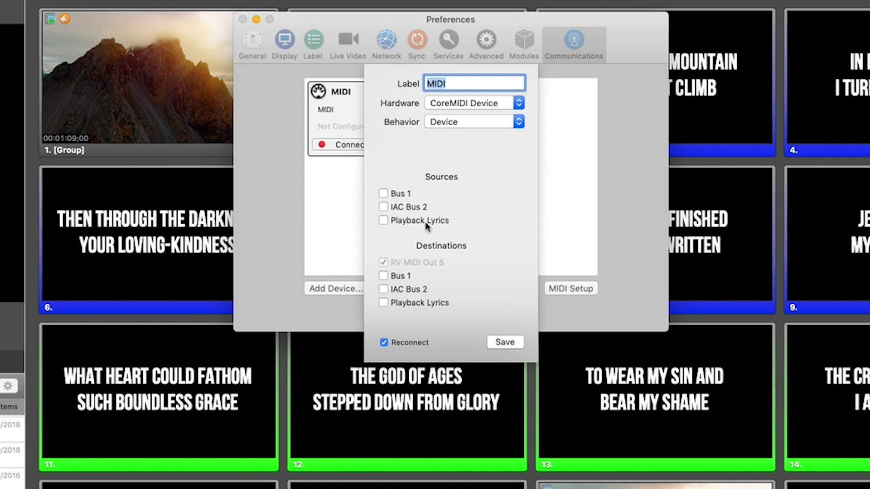
click(383, 220)
click(506, 343)
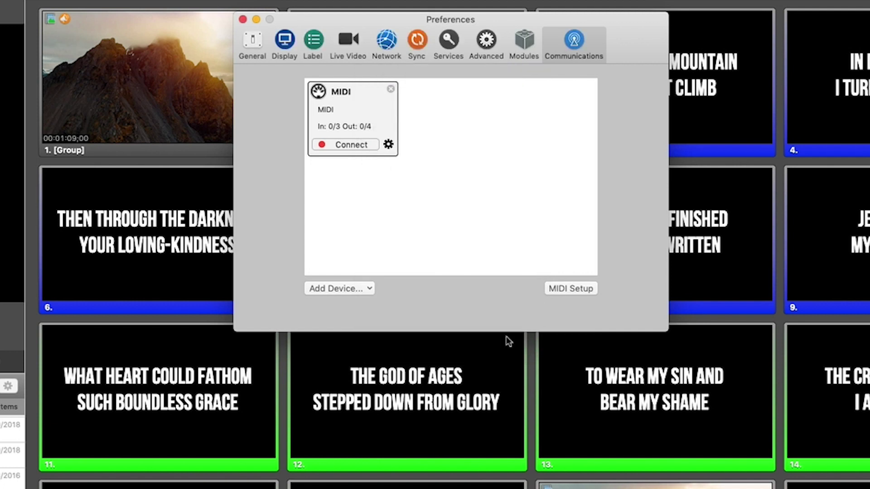
click(349, 145)
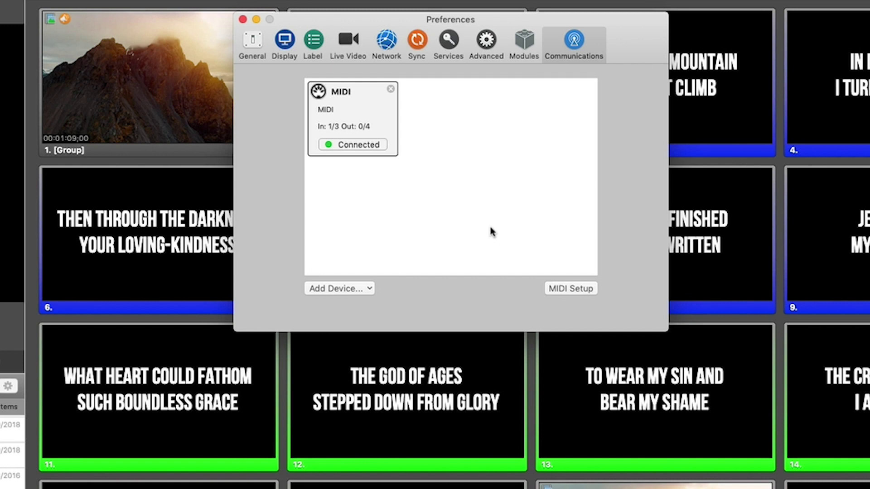
In MIDI Setup, auto-fill note mappings from starting note 0 (All 0 to Reset Timer 27) and confirm.
click(579, 287)
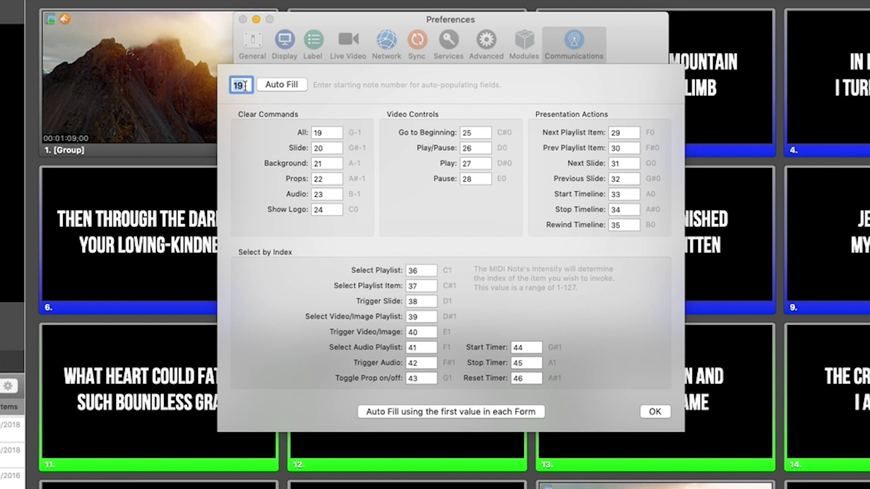
text(0)
click(274, 86)
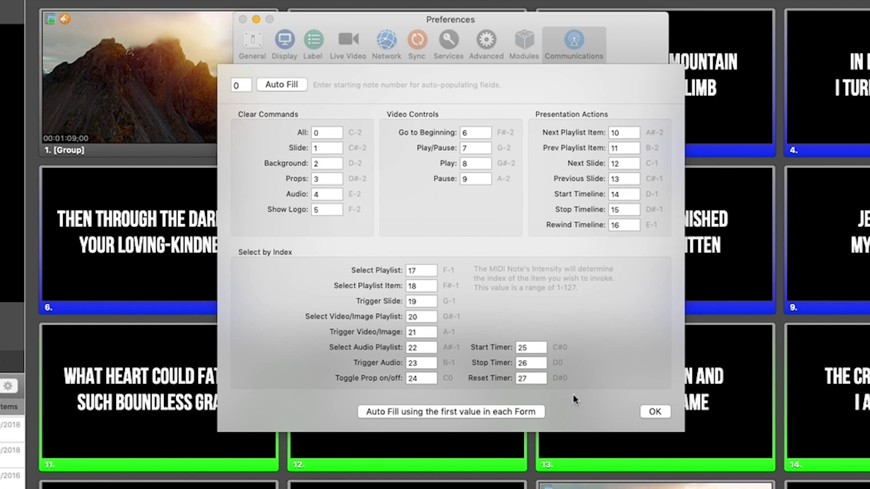
click(654, 412)
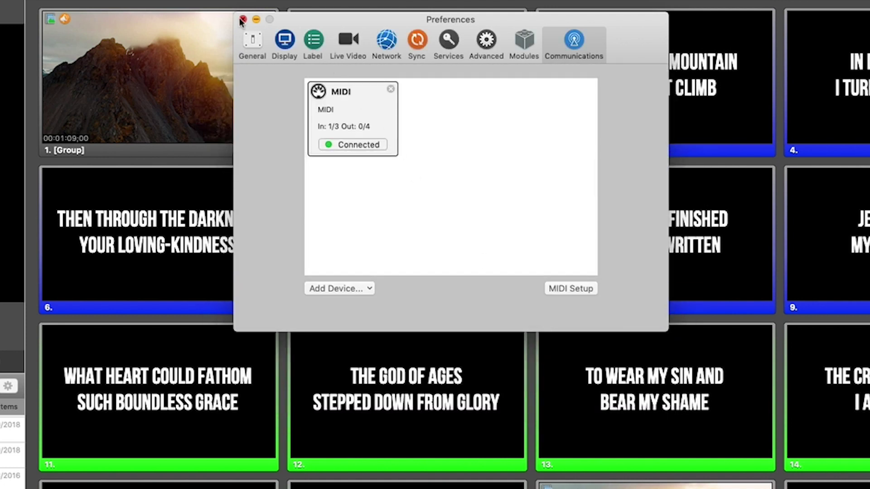
Close Preferences, trigger Living Hope slides 1 and 10, then blank slide 32 over the mountain video.
click(242, 19)
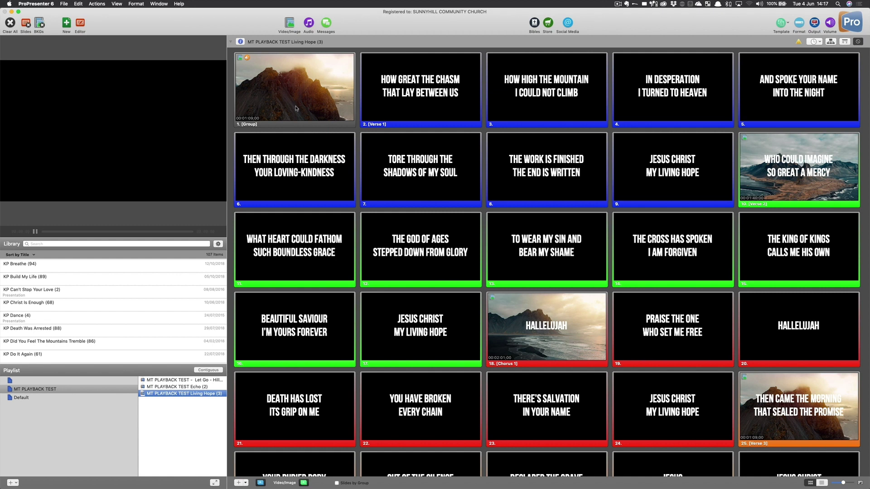
click(296, 107)
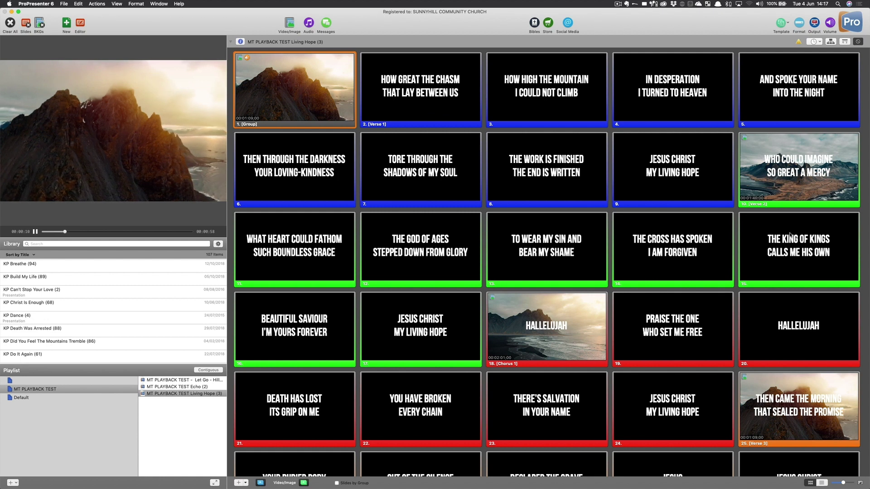
click(769, 176)
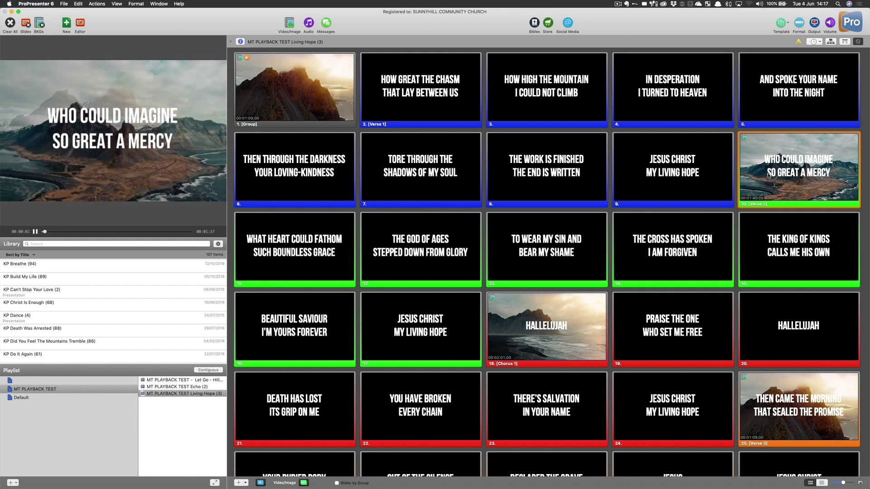
scroll(769, 175, down, 5)
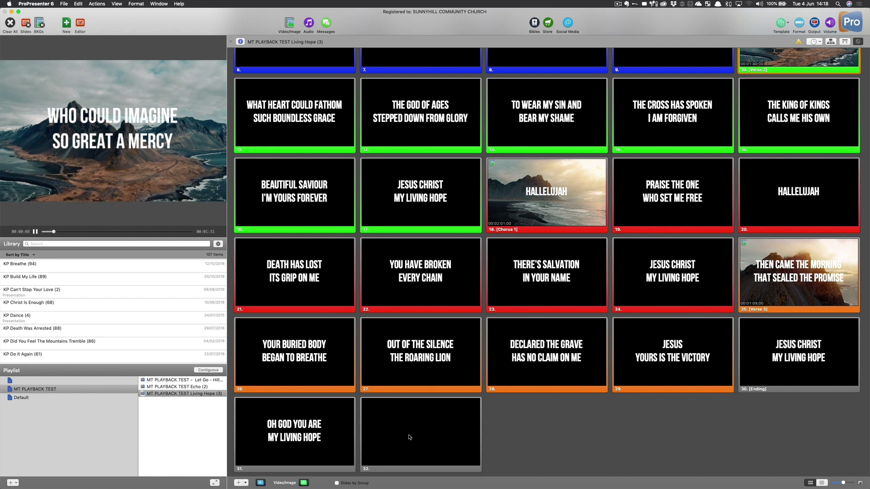
click(409, 437)
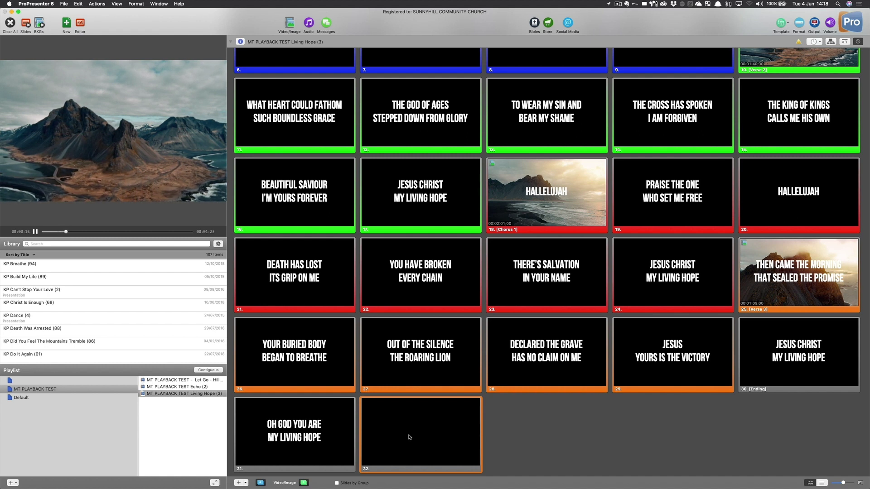
Set transition duration to 0.2 seconds and step through slide 1, 'How great the chasm', and 'How high the mountain'.
click(305, 484)
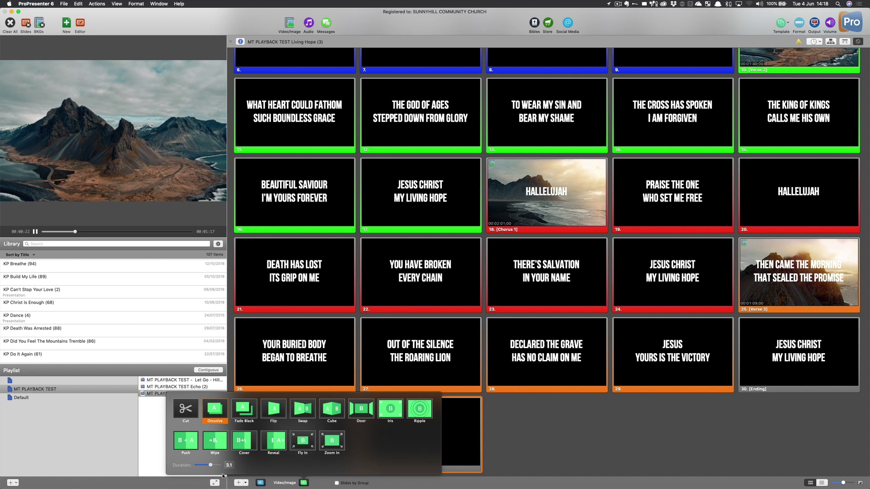
scroll(442, 239, up, 1)
scroll(441, 239, up, 5)
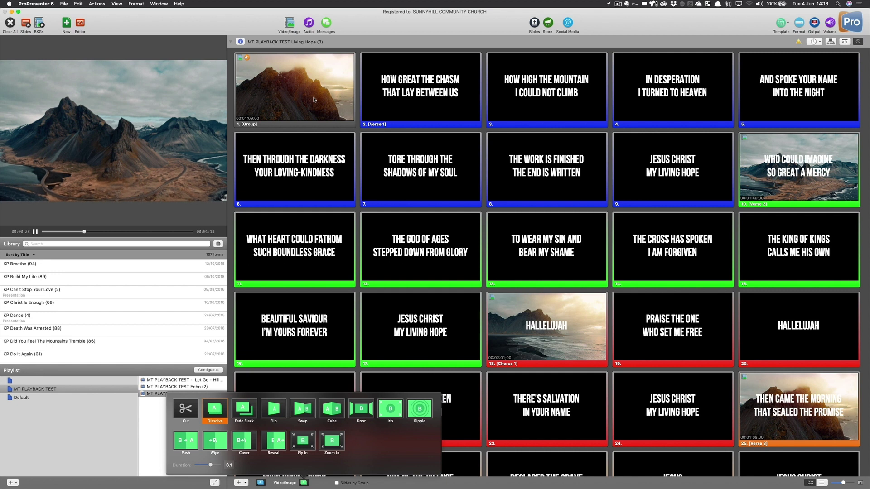
click(314, 99)
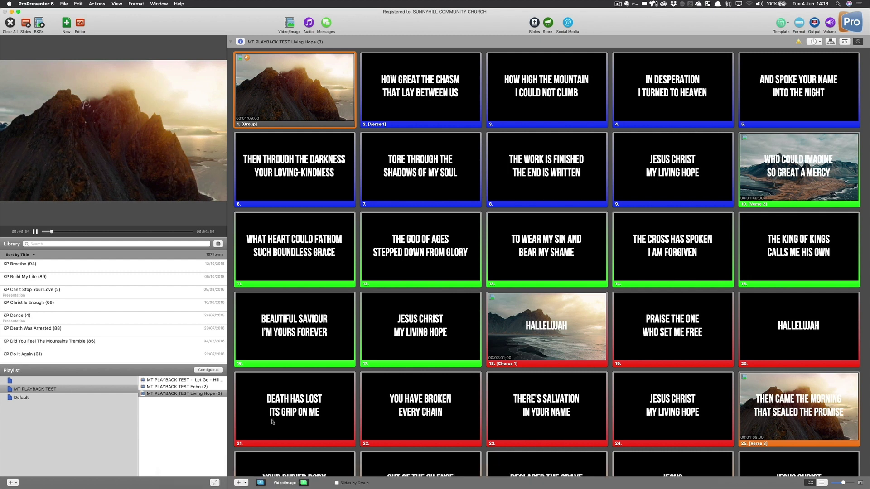
click(261, 483)
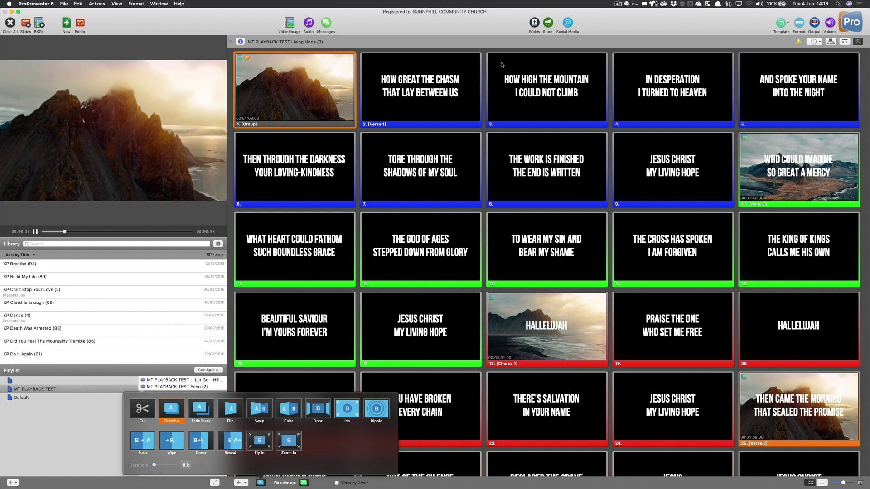
click(440, 89)
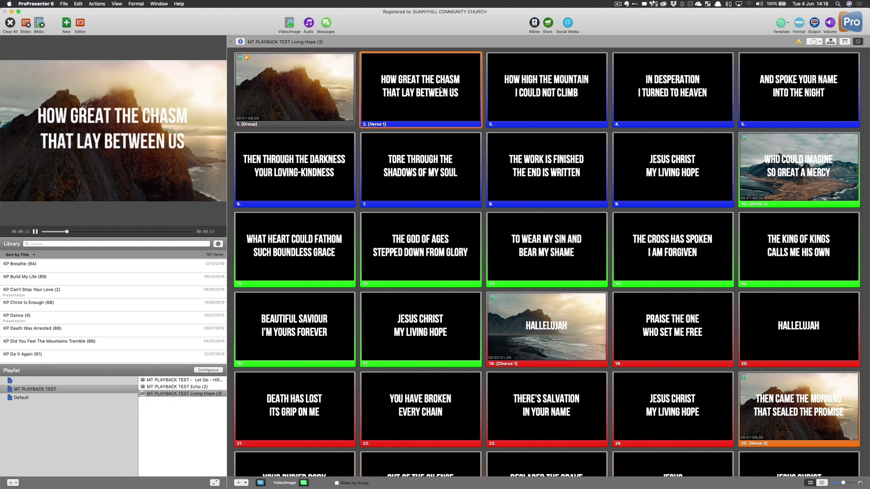
click(541, 83)
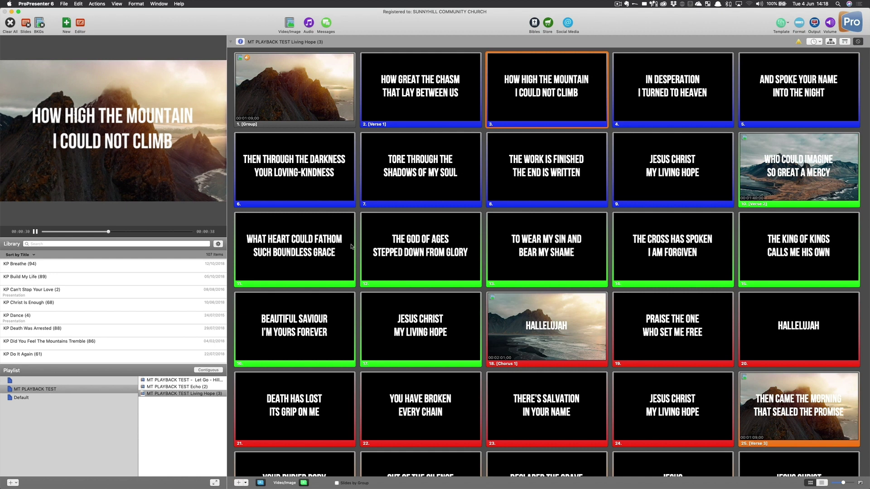
click(18, 382)
click(20, 382)
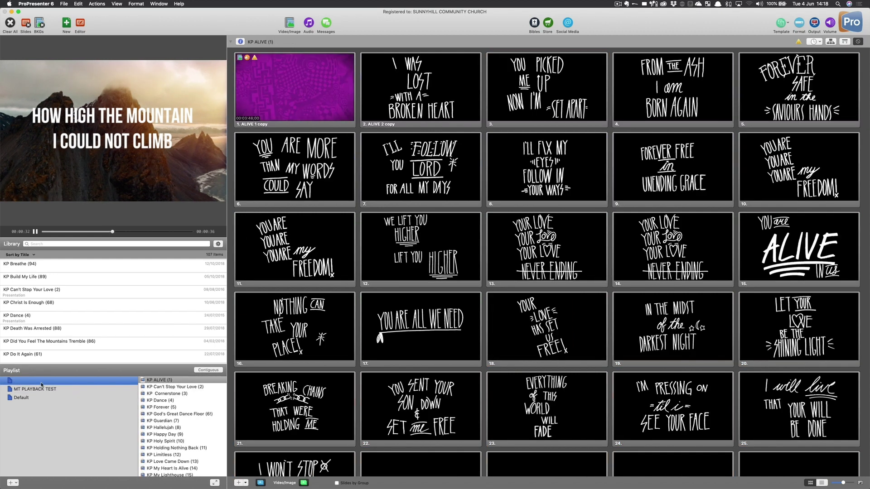
scroll(160, 448, down, 20)
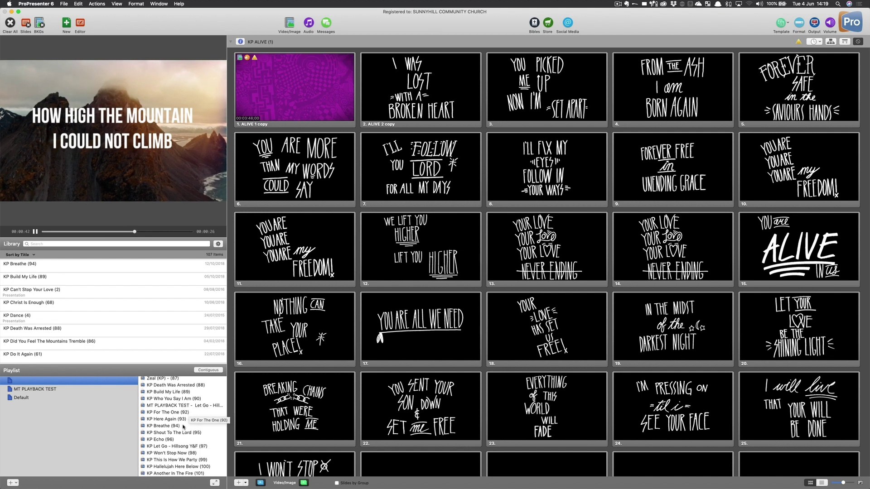
click(51, 390)
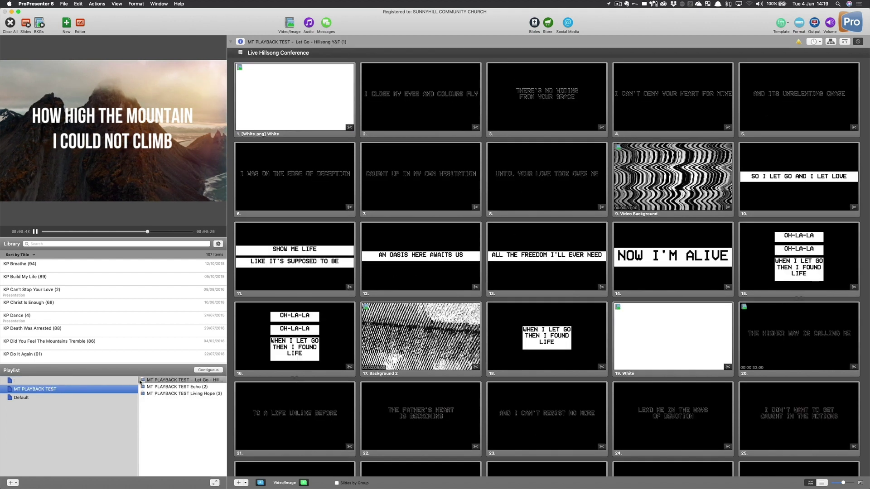
click(178, 388)
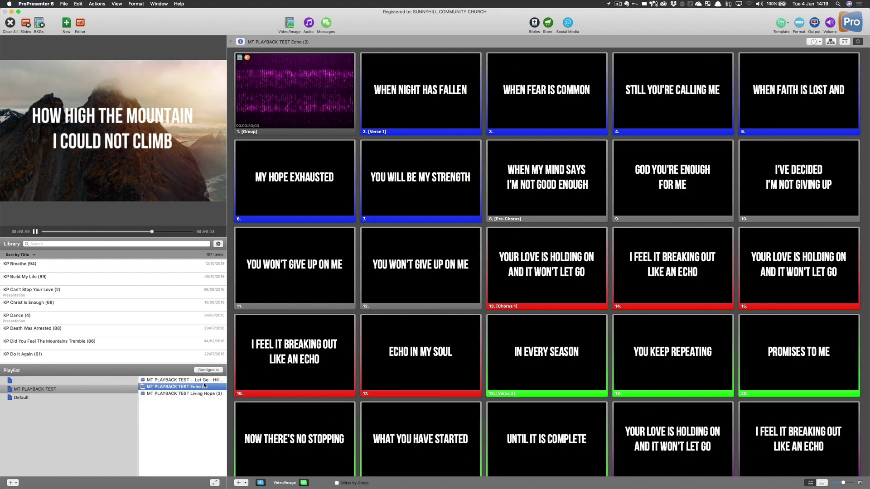
click(220, 395)
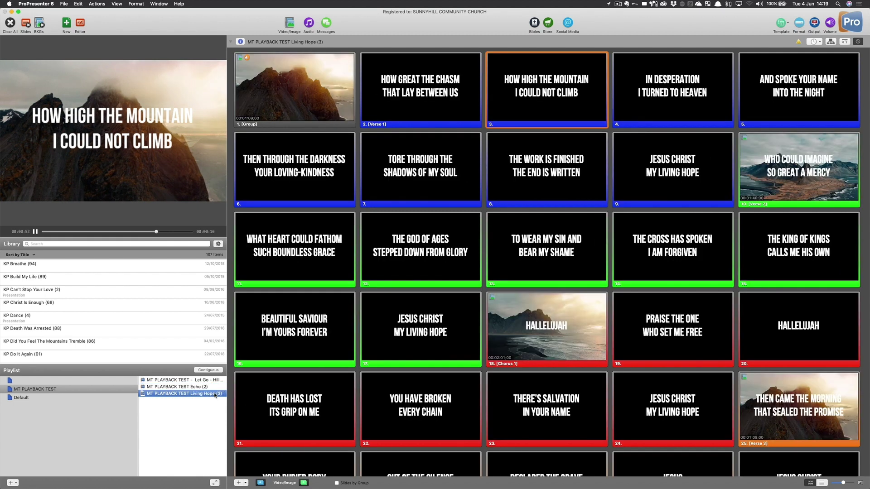
scroll(417, 281, down, 5)
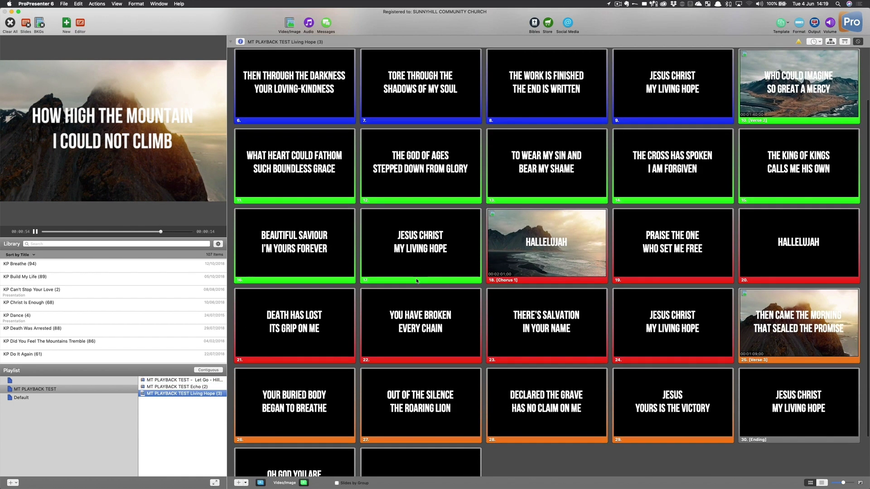
scroll(417, 281, up, 8)
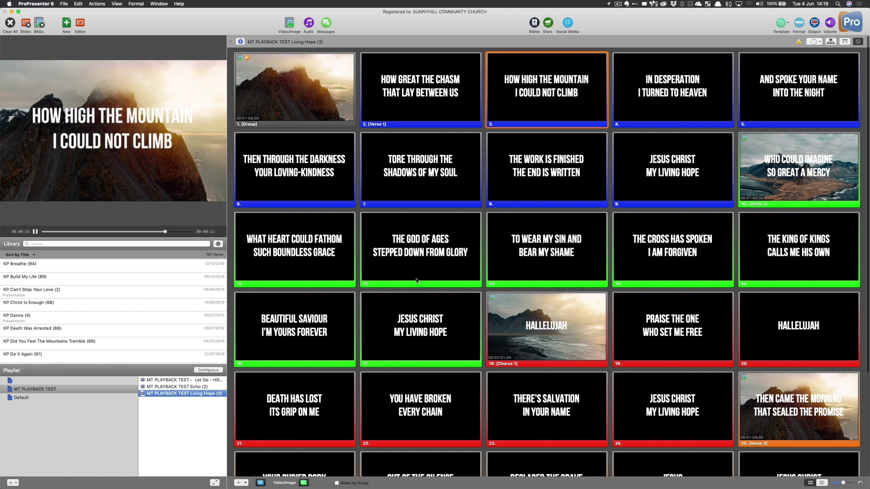